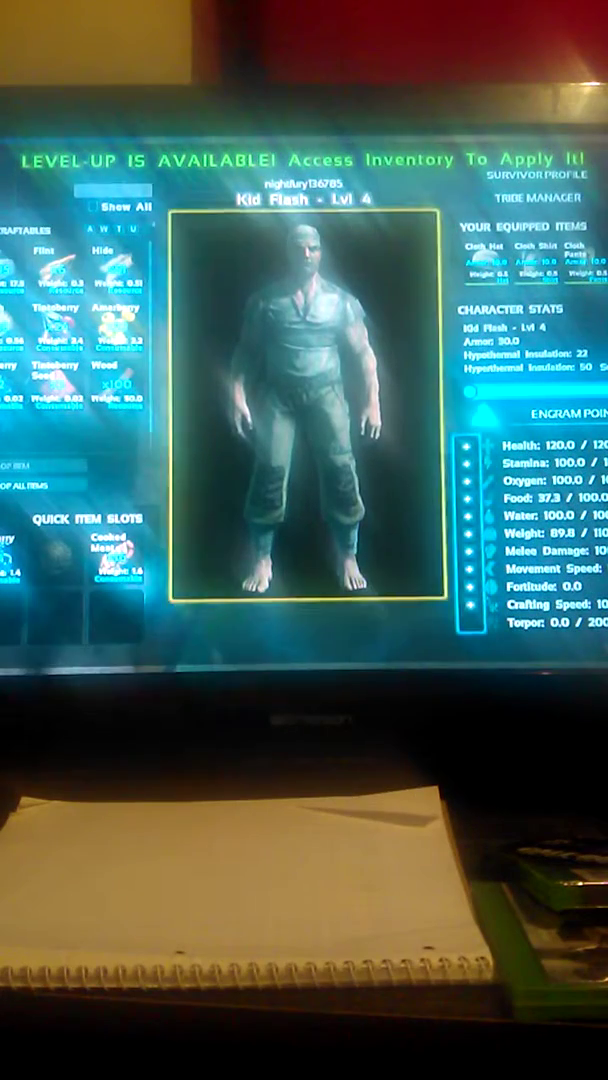
{"action": "key", "text": "Right"}
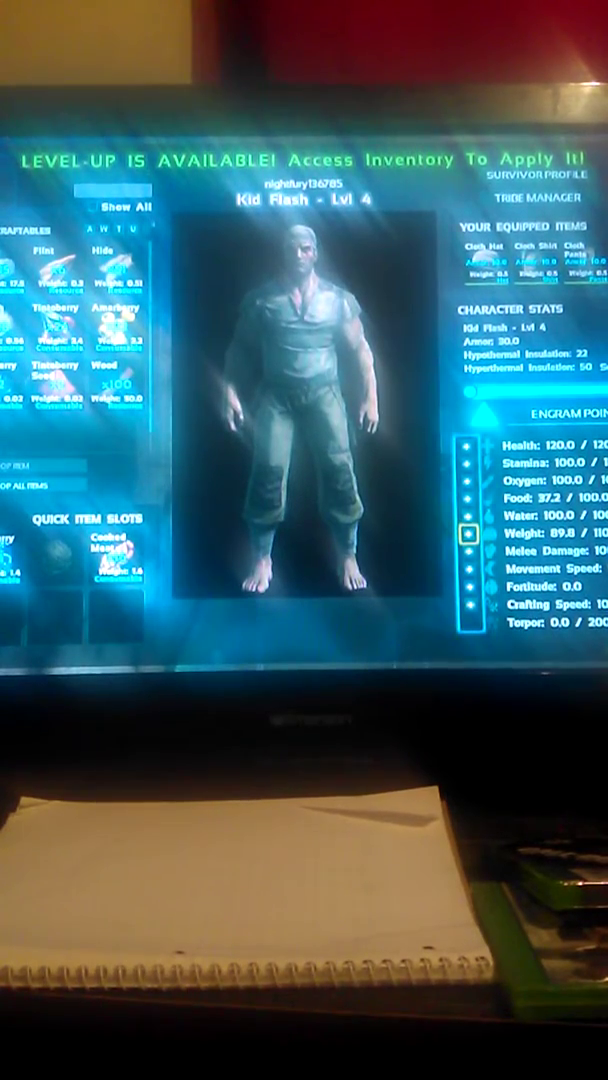
Step: Review equipped gear, then learn the Thatch Foundation engram for 3 engram points
{"action": "key", "text": "Return"}
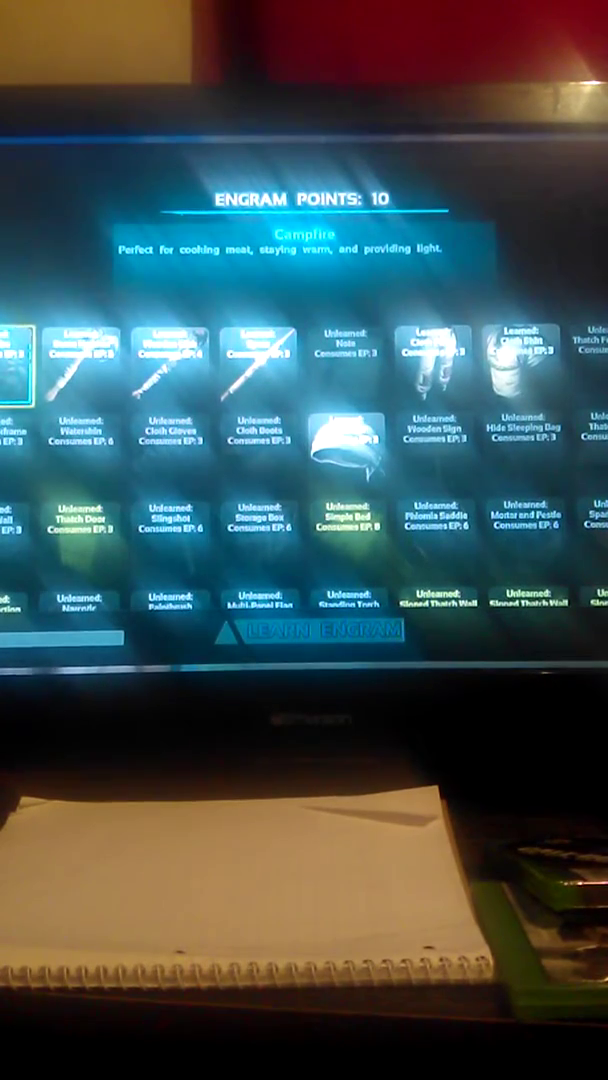
{"action": "key", "text": "Right"}
{"action": "key", "text": "Right"}
{"action": "key", "text": "Right"}
{"action": "key", "text": "Right"}
{"action": "key", "text": "Right"}
{"action": "key", "text": "Right"}
{"action": "key", "text": "Return"}
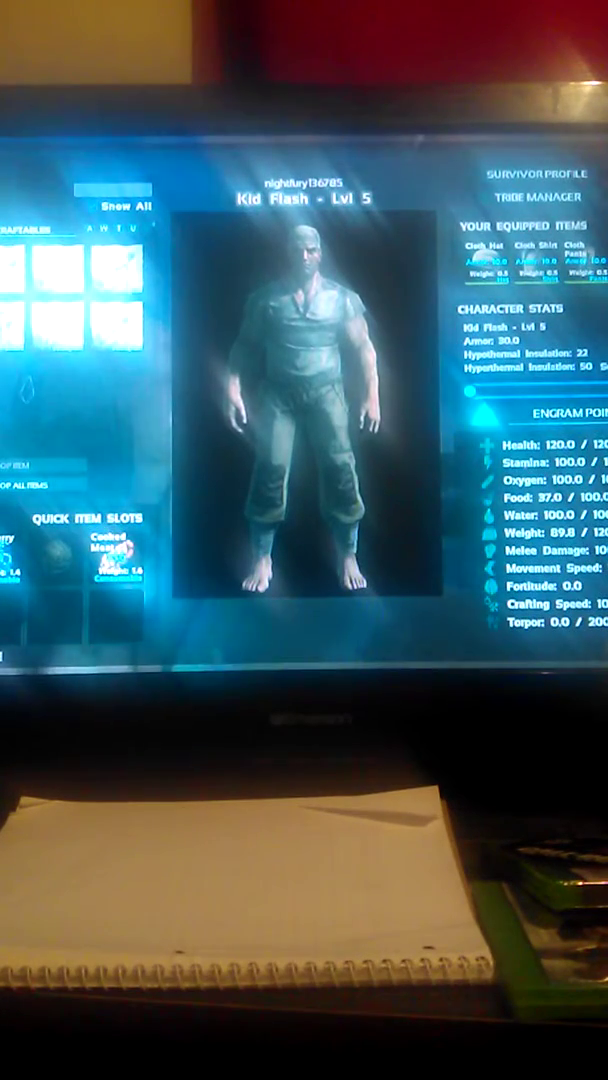
Step: Compare thatch roof, wall and foundation costs, then craft one Thatch Foundation
{"action": "key", "text": "Right"}
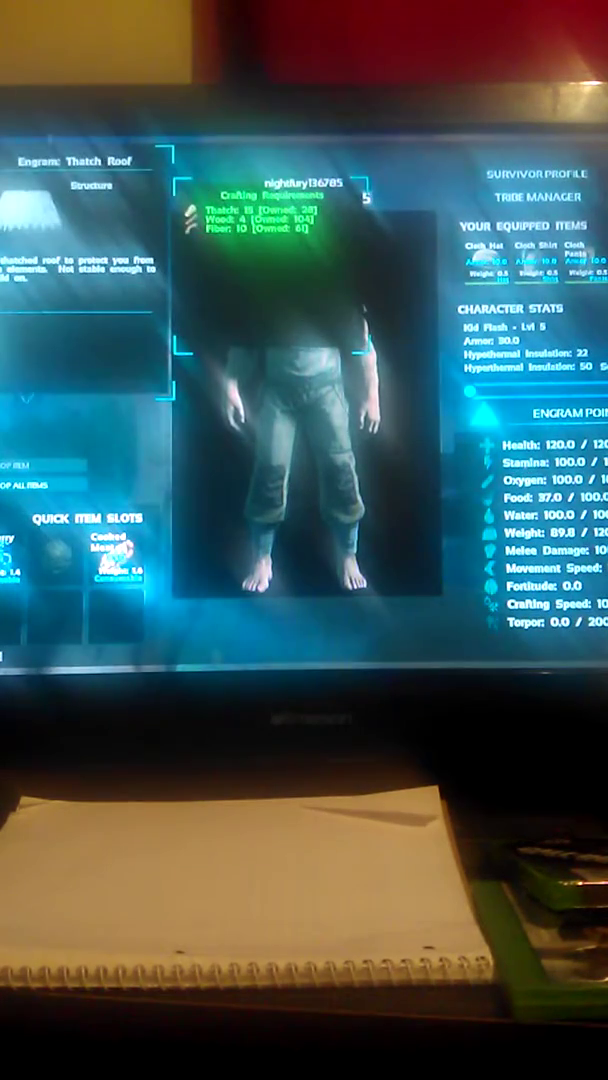
{"action": "key", "text": "Right"}
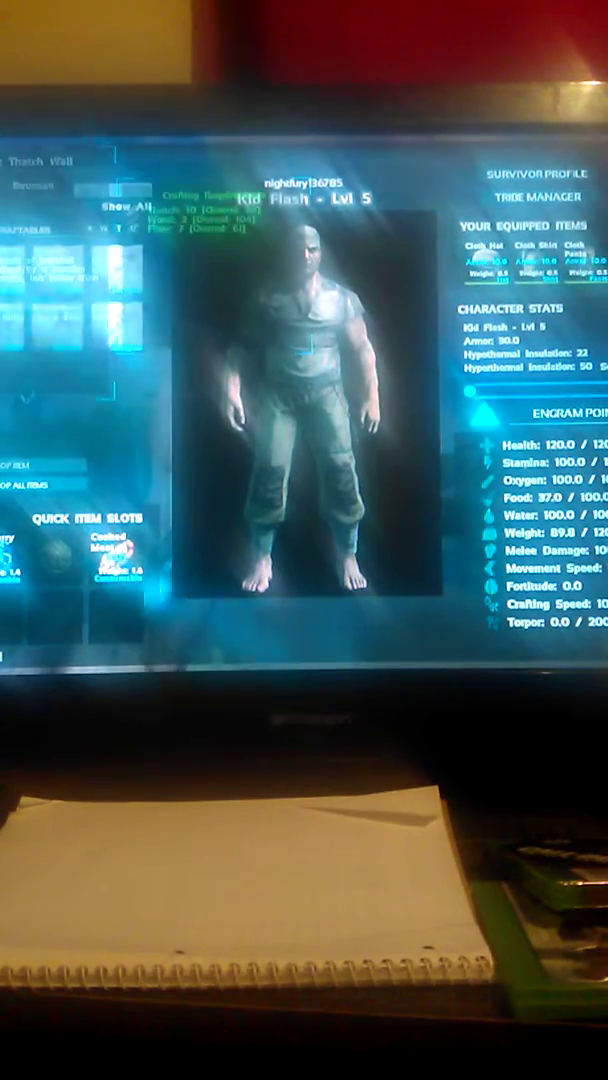
{"action": "key", "text": "Left"}
{"action": "key", "text": "Left"}
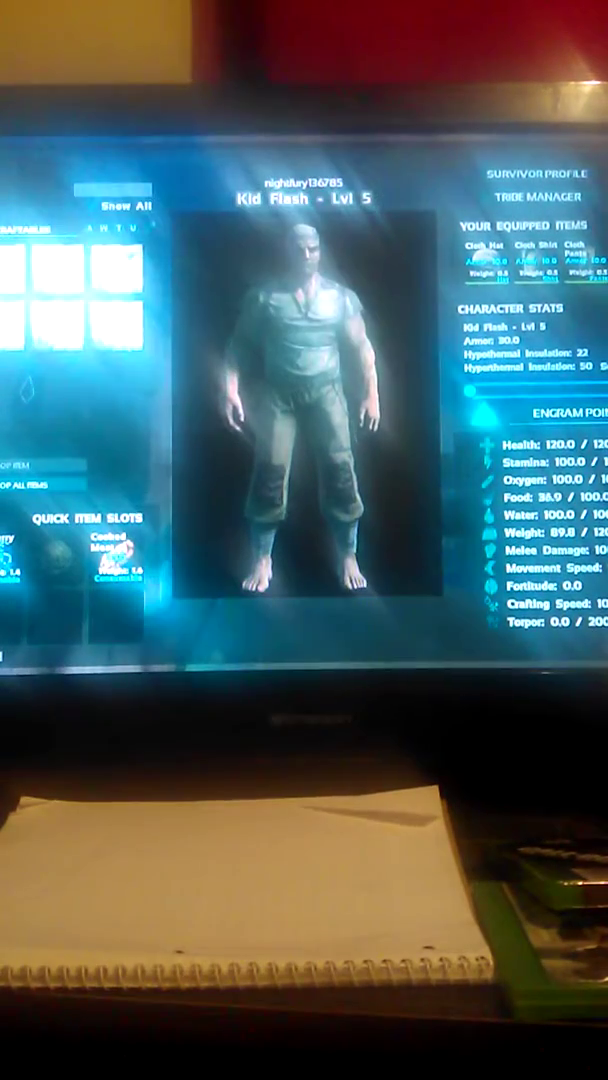
{"action": "key", "text": "Left"}
{"action": "key", "text": "Right"}
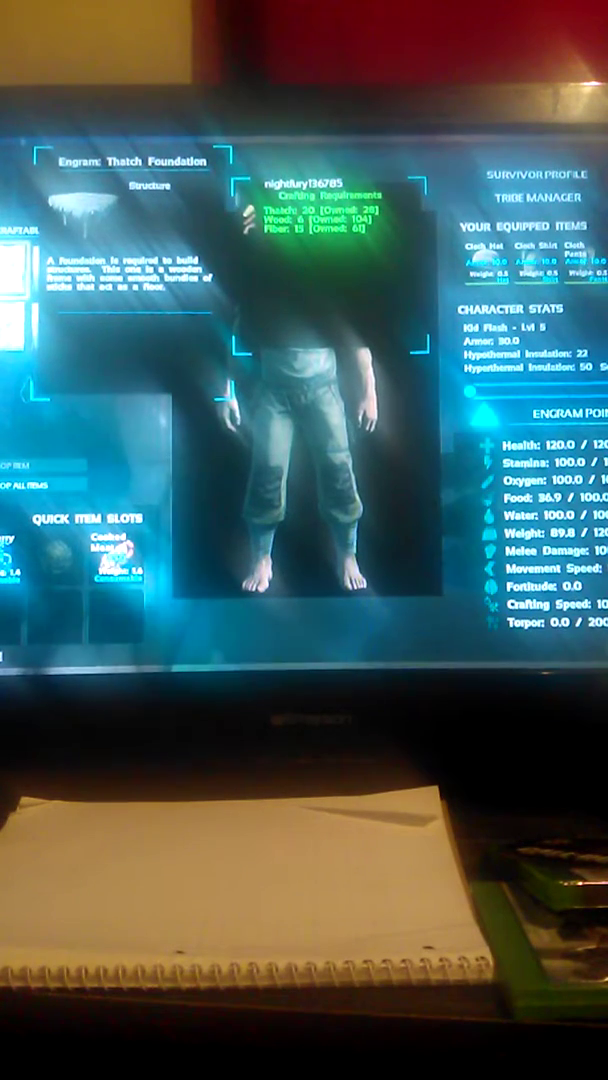
{"action": "key", "text": "e"}
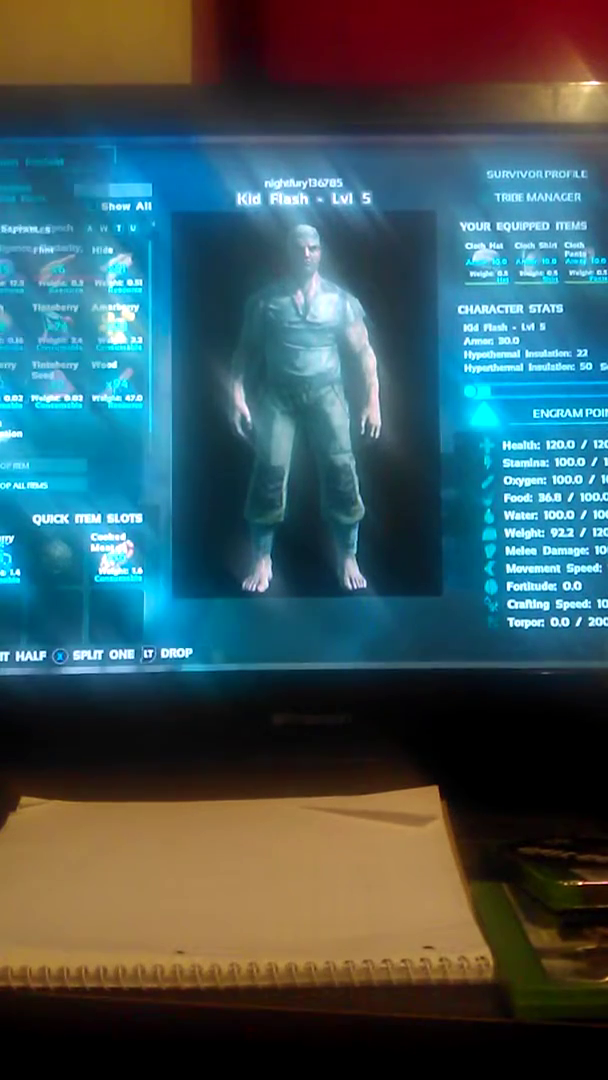
{"action": "key", "text": "Down"}
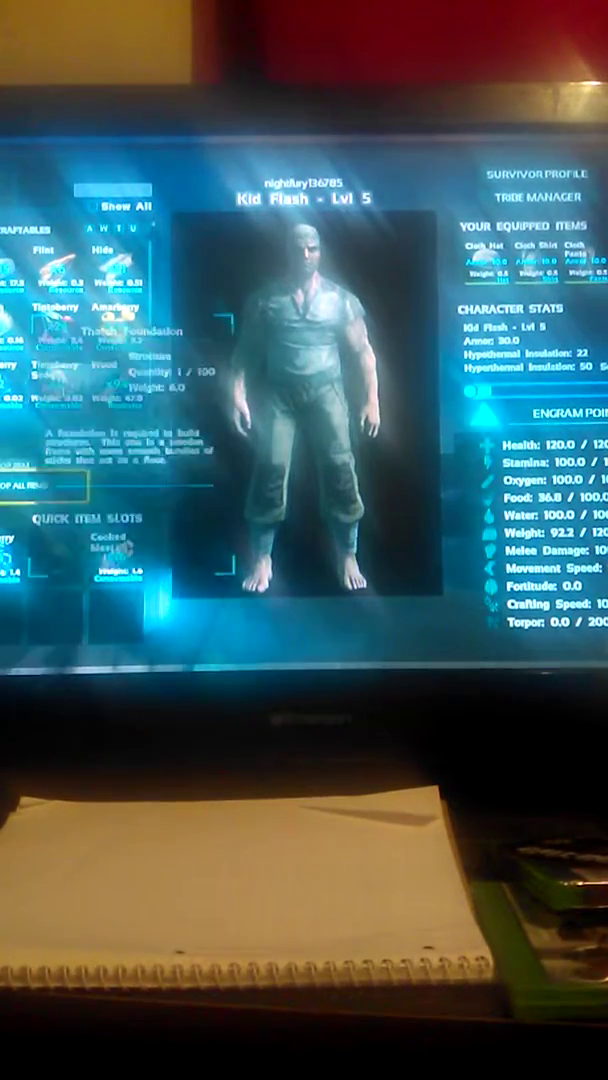
{"action": "key", "text": "Down"}
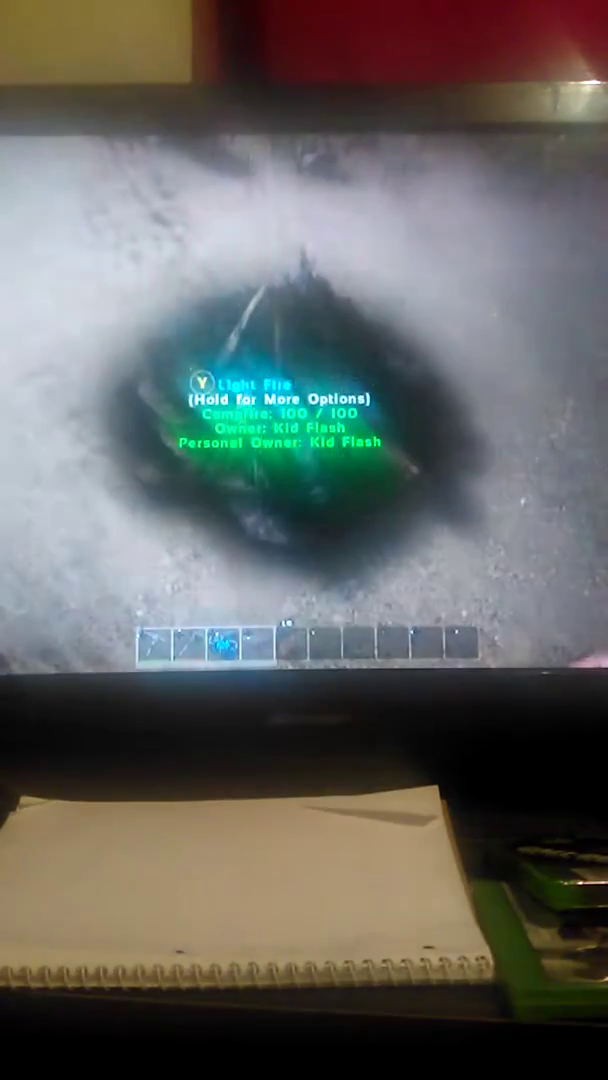
Step: Light the campfire with the Light Fire prompt
{"action": "key", "text": "y"}
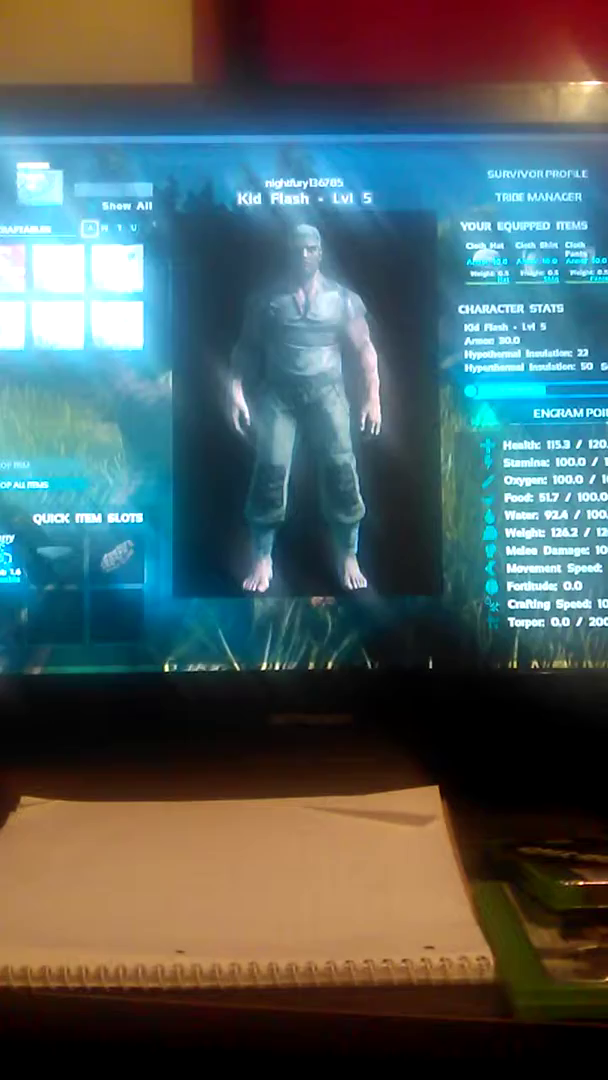
Step: Close the survivor's inventory and reopen it
{"action": "key", "text": "i"}
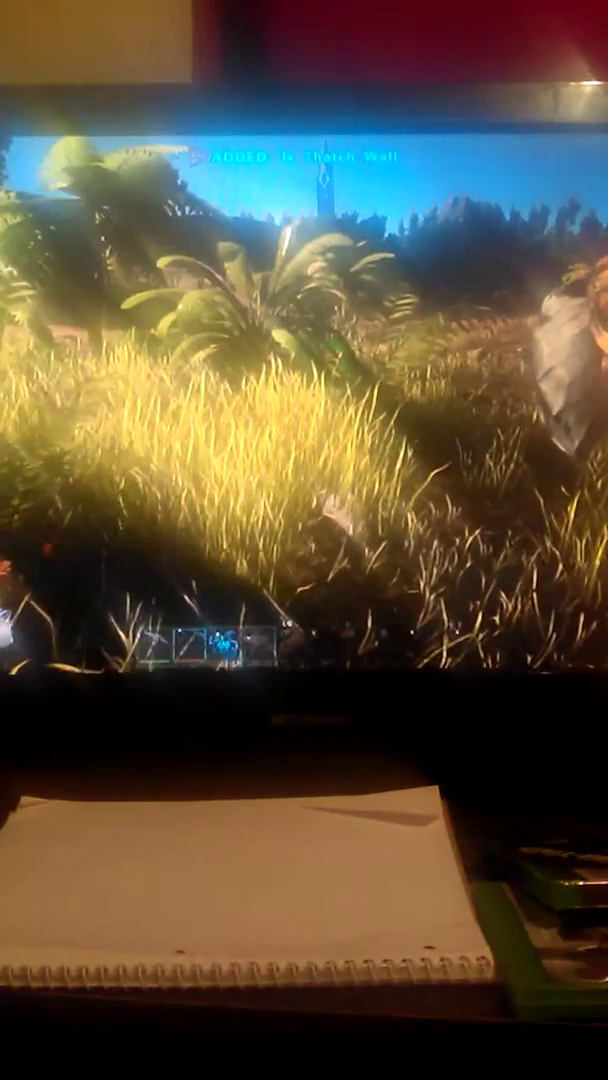
{"action": "key", "text": "i"}
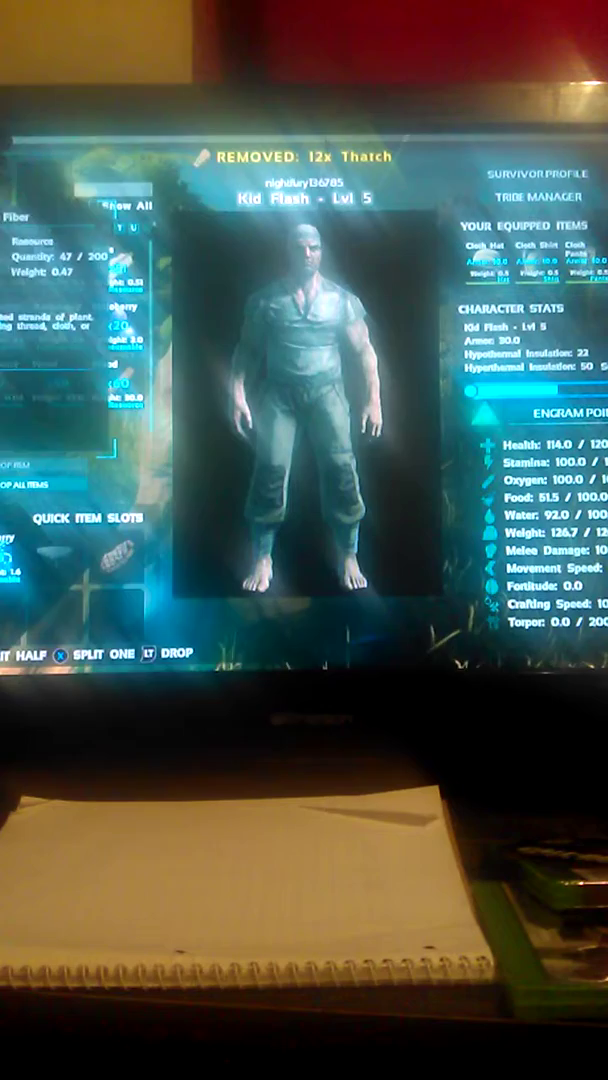
Step: Leave the inventory and return to the world by the lit campfire
{"action": "key", "text": "o"}
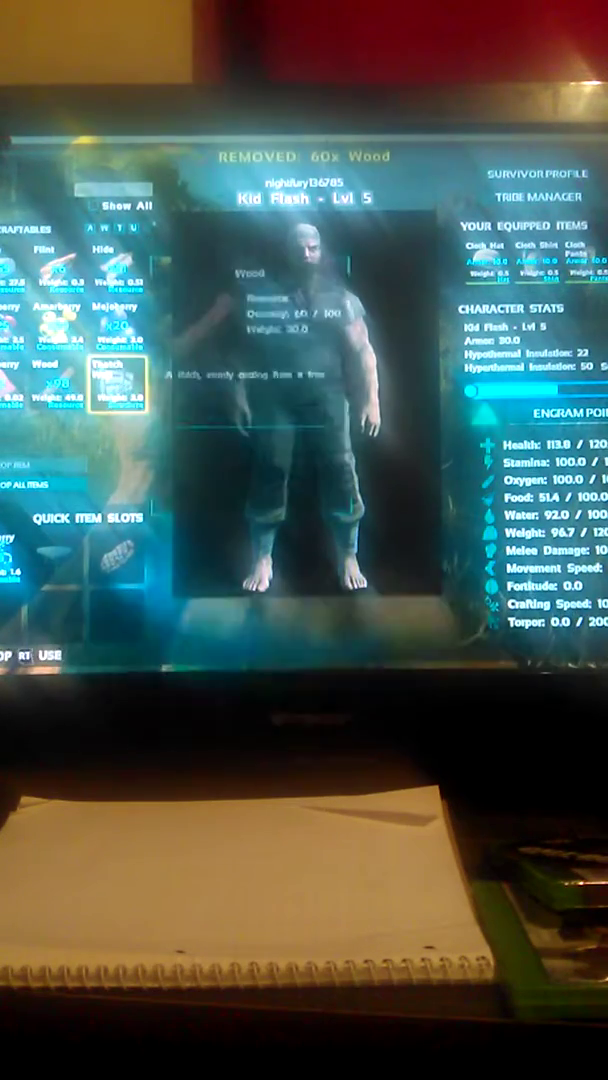